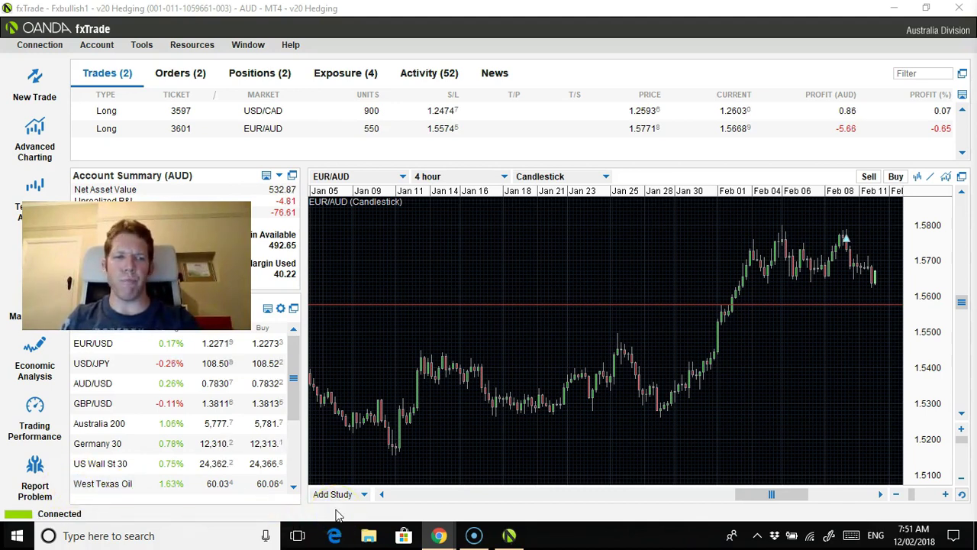
click(458, 111)
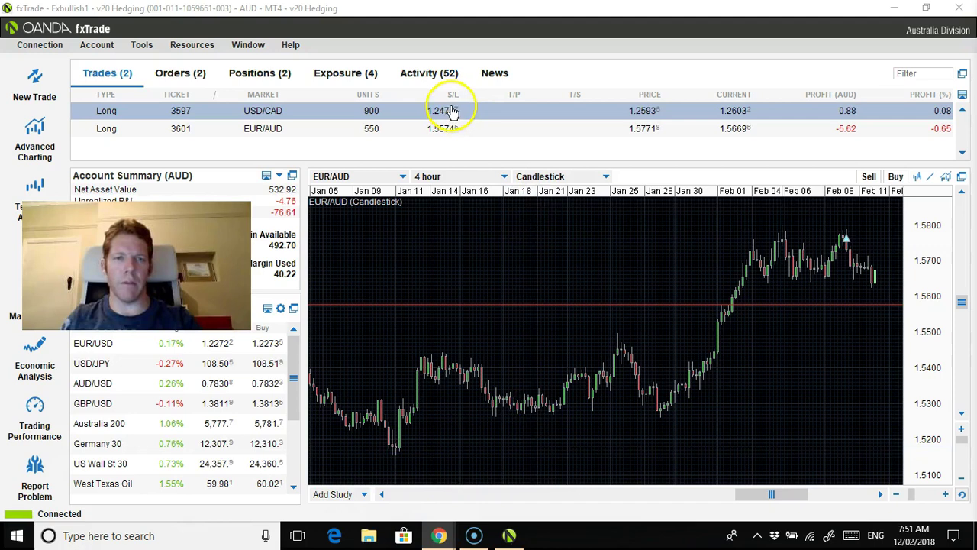
click(426, 131)
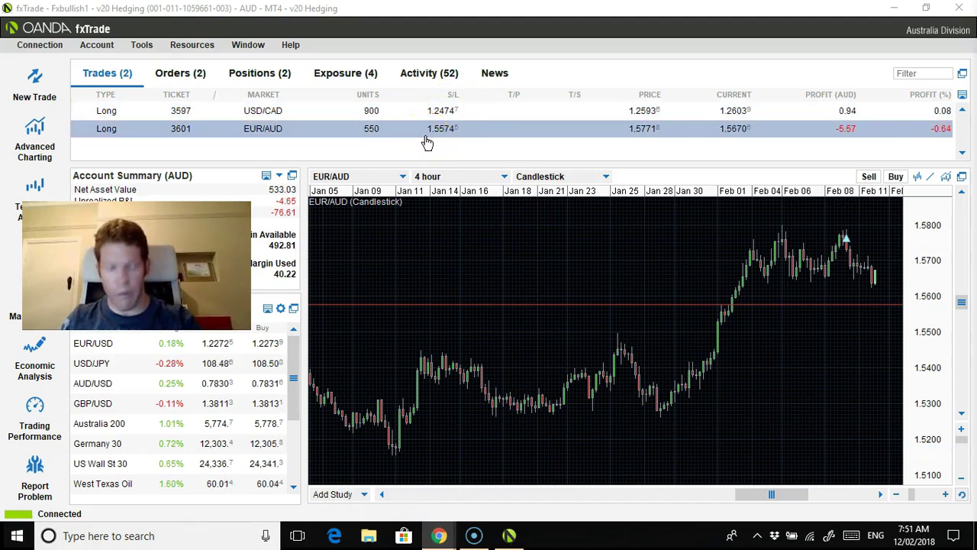
click(426, 145)
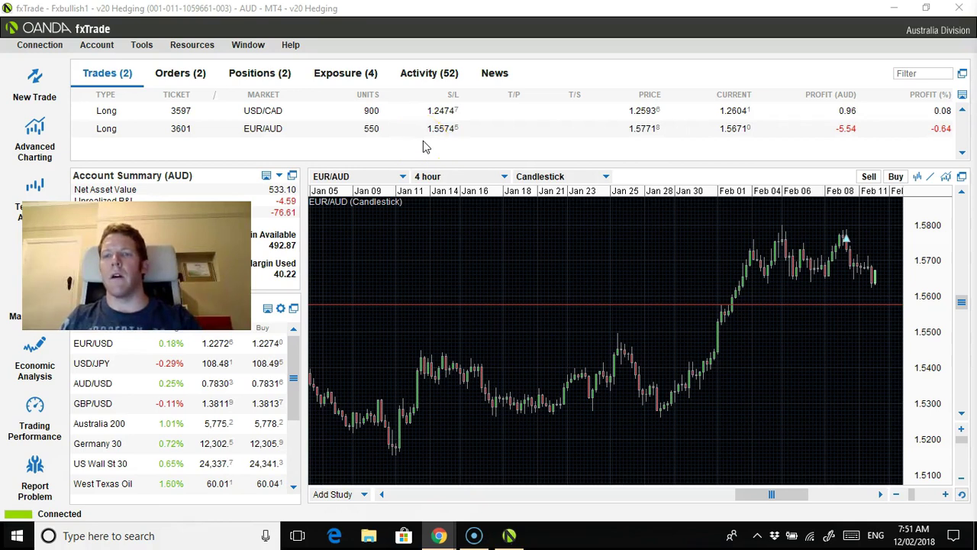
click(780, 309)
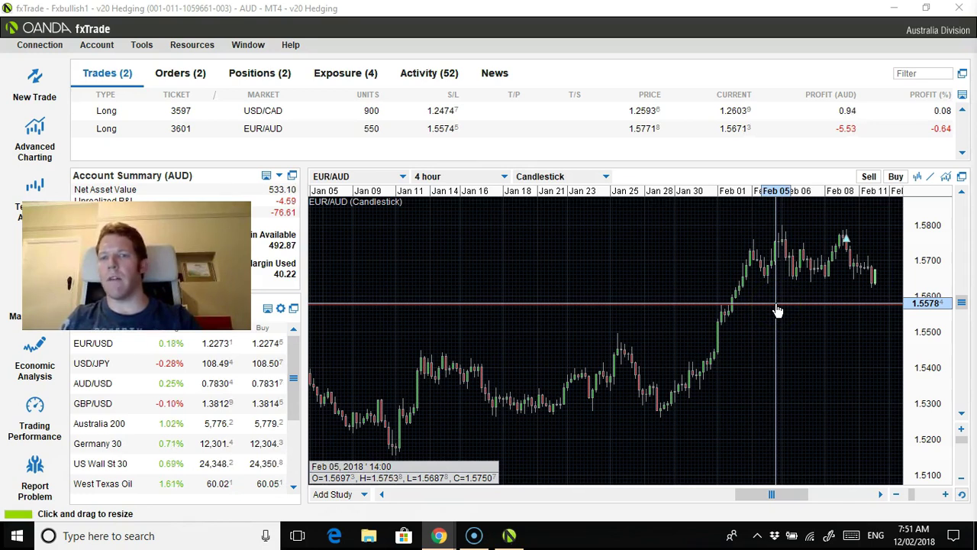
click(772, 314)
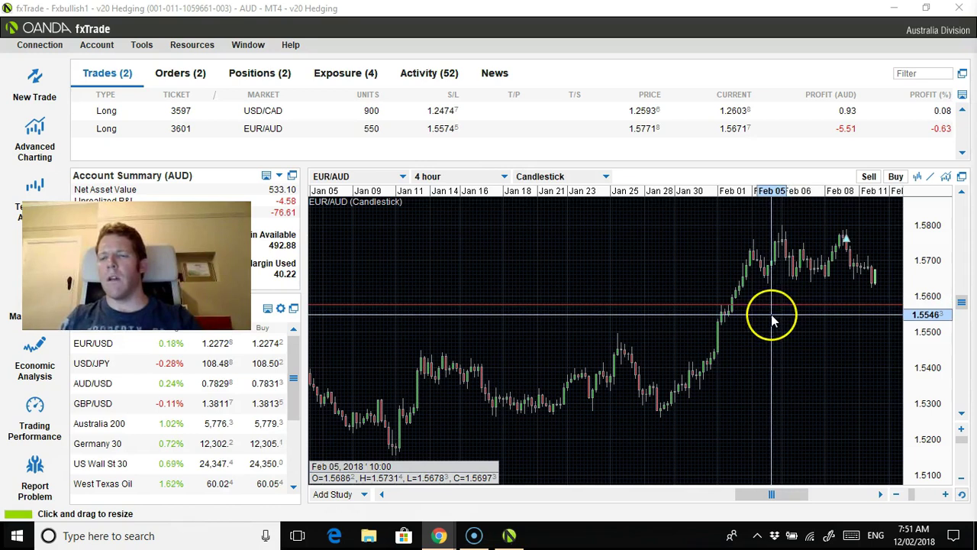
click(779, 292)
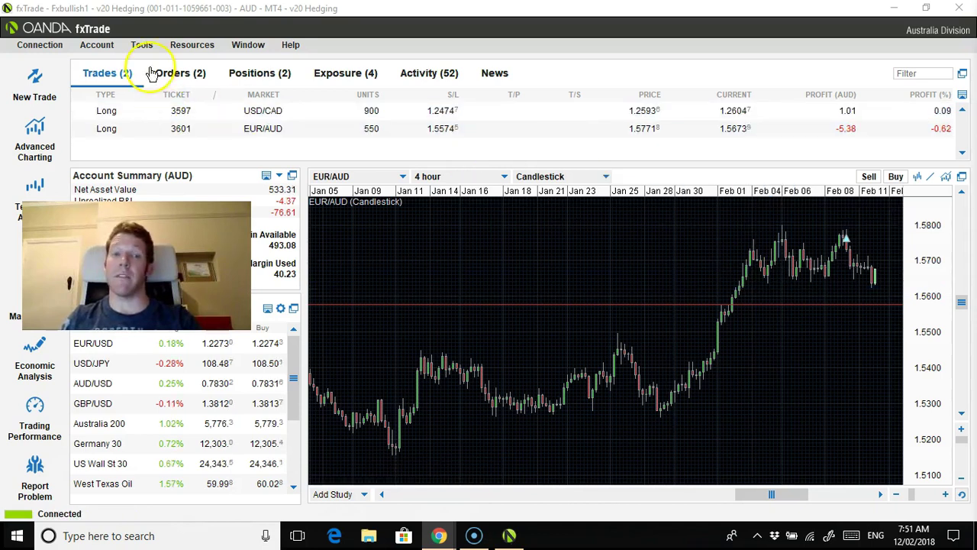
- Switch the chart from EUR/AUD to USD/CAD 4-hour candlesticks
click(402, 177)
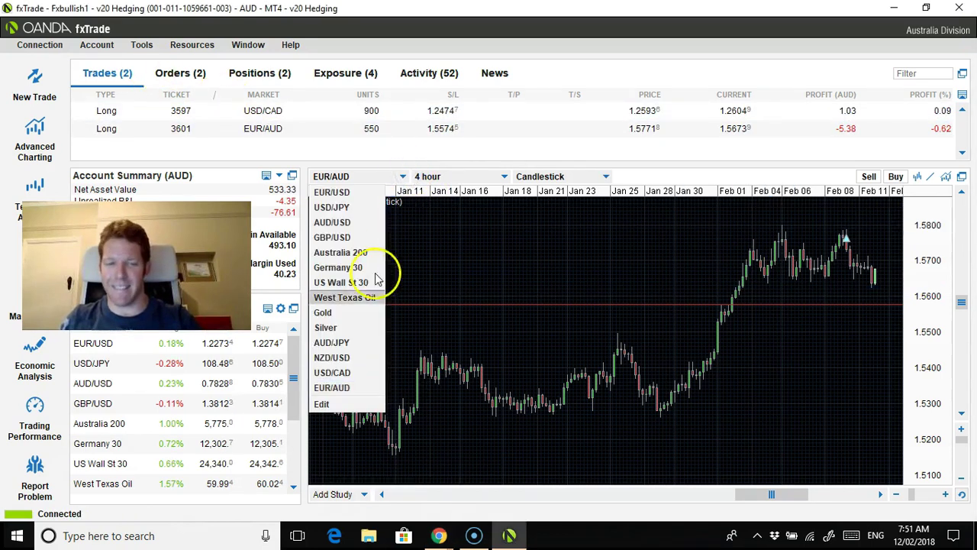
click(365, 373)
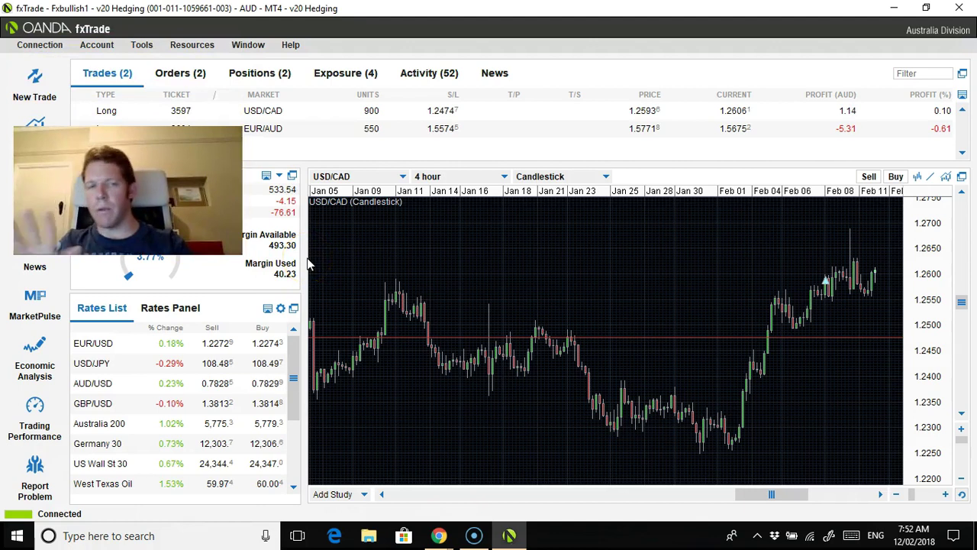
- Chart GBP/USD and select the USD/CAD trade to check its profit
click(400, 176)
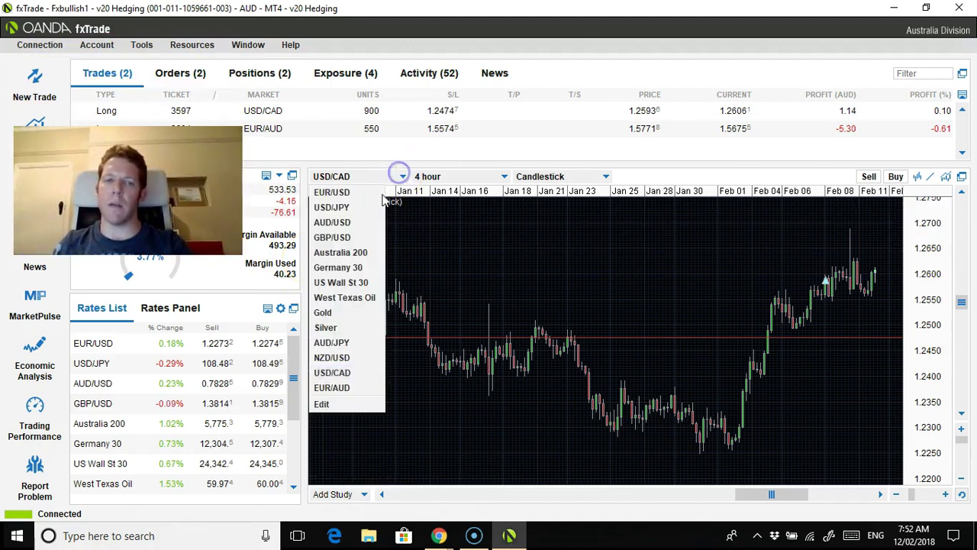
click(355, 236)
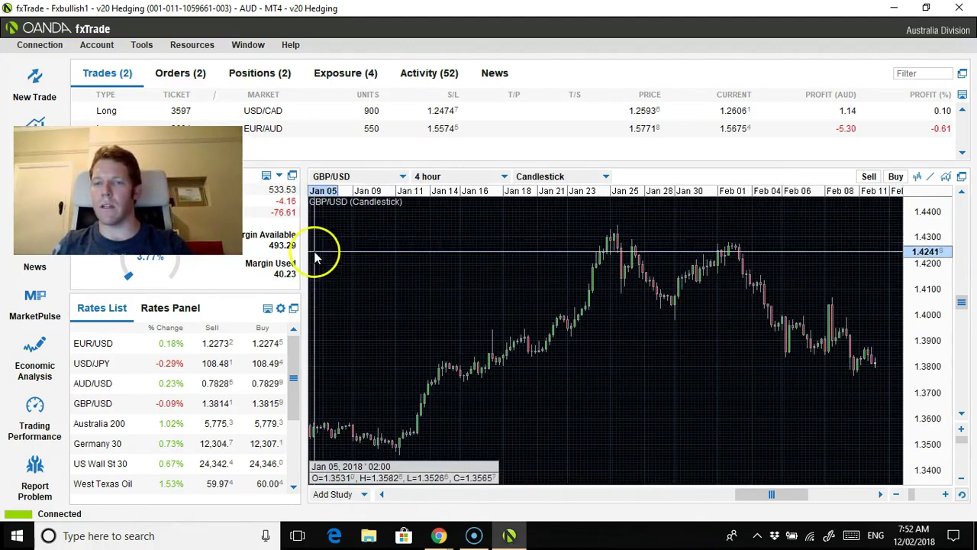
click(824, 115)
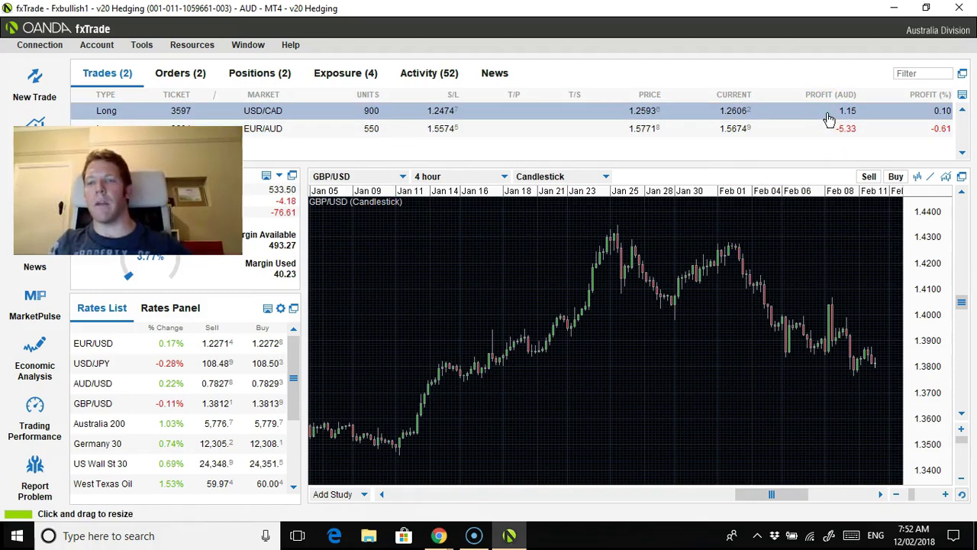
click(821, 114)
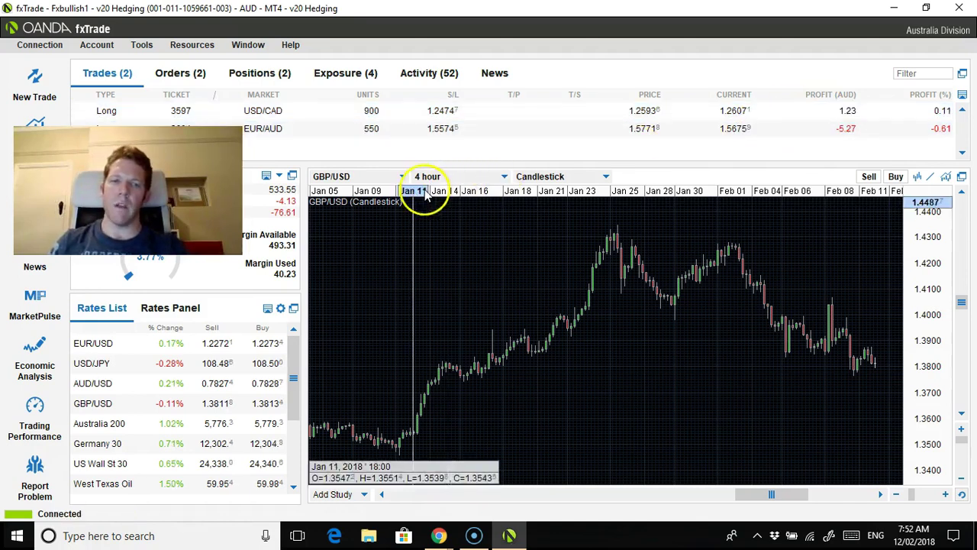
- Switch the chart to US Wall St 30 and read its price levels
click(402, 177)
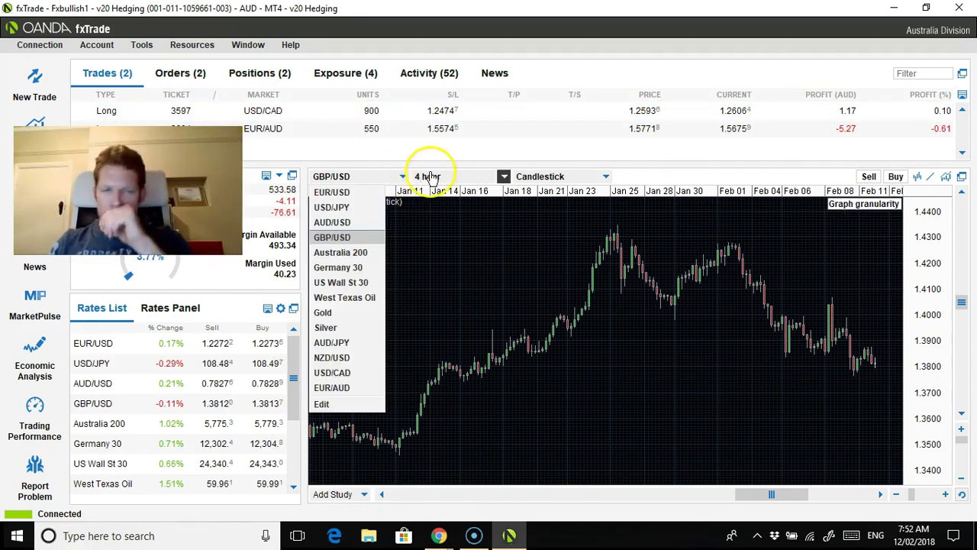
click(355, 286)
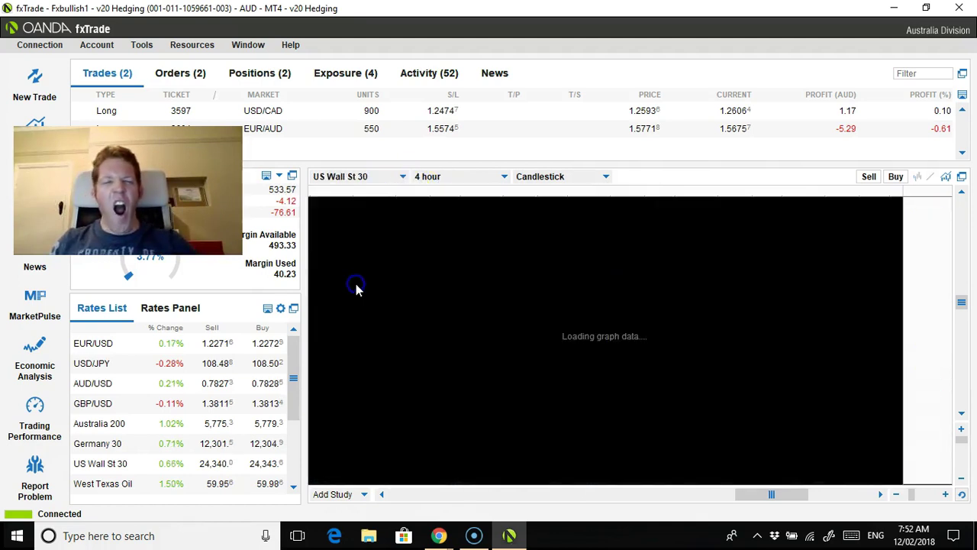
click(389, 263)
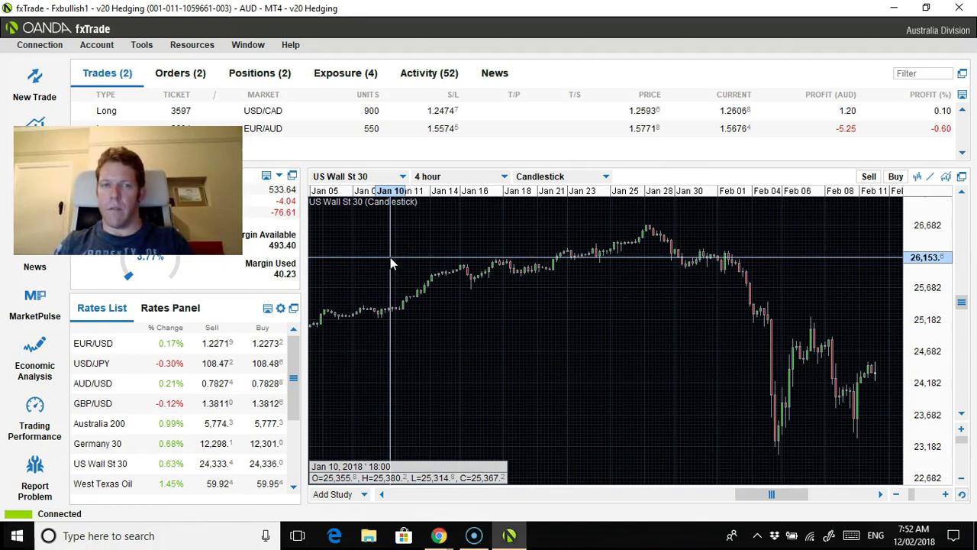
click(390, 231)
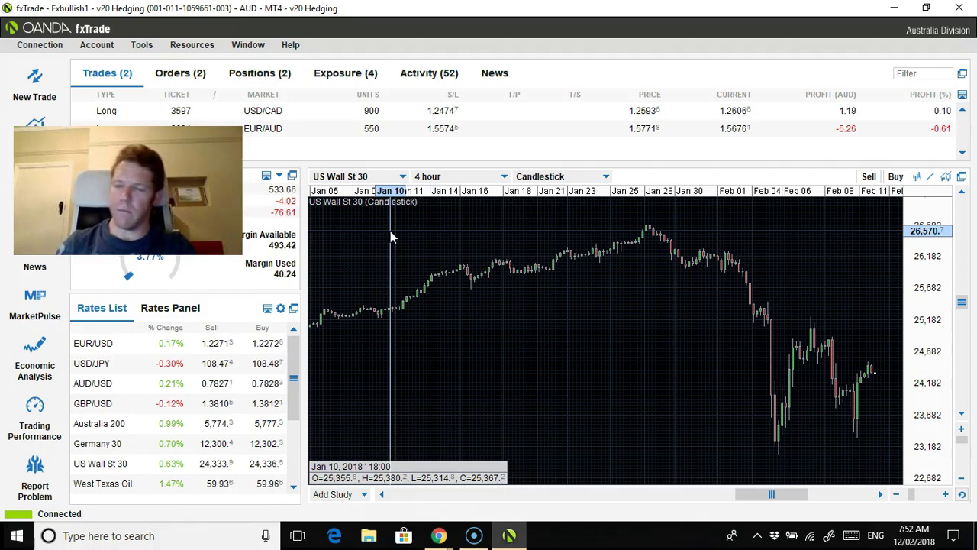
- View US Wall St 30 as daily candles, then return to 4-hour candles
click(491, 176)
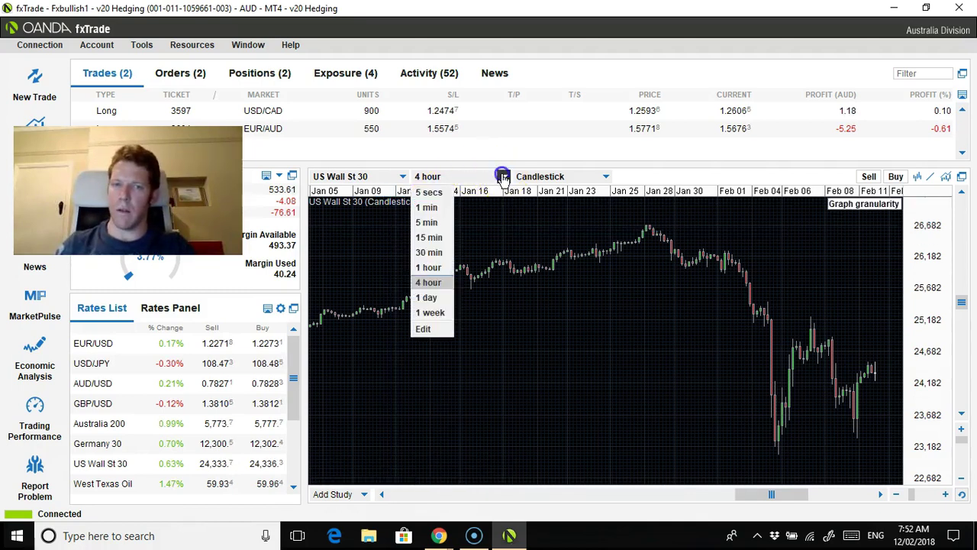
click(426, 298)
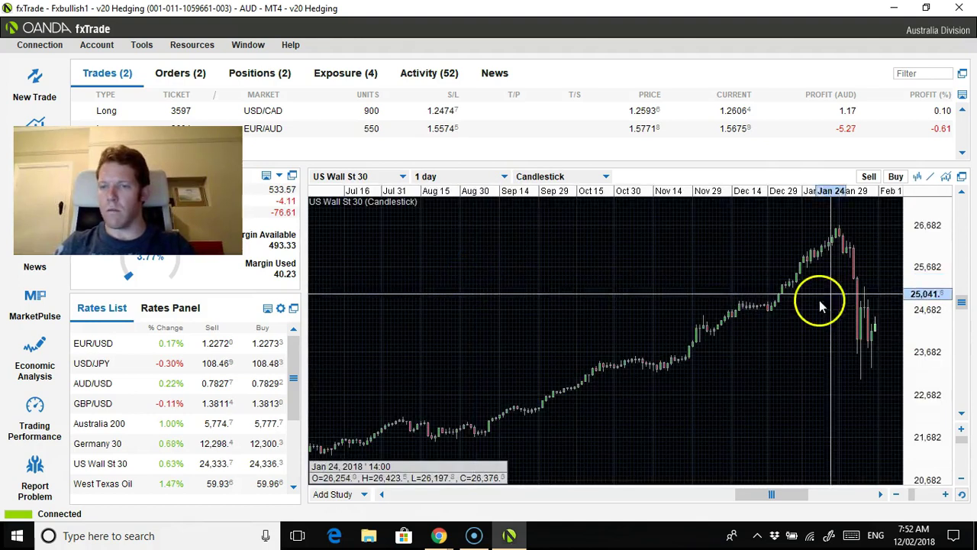
drag(840, 284, 700, 198)
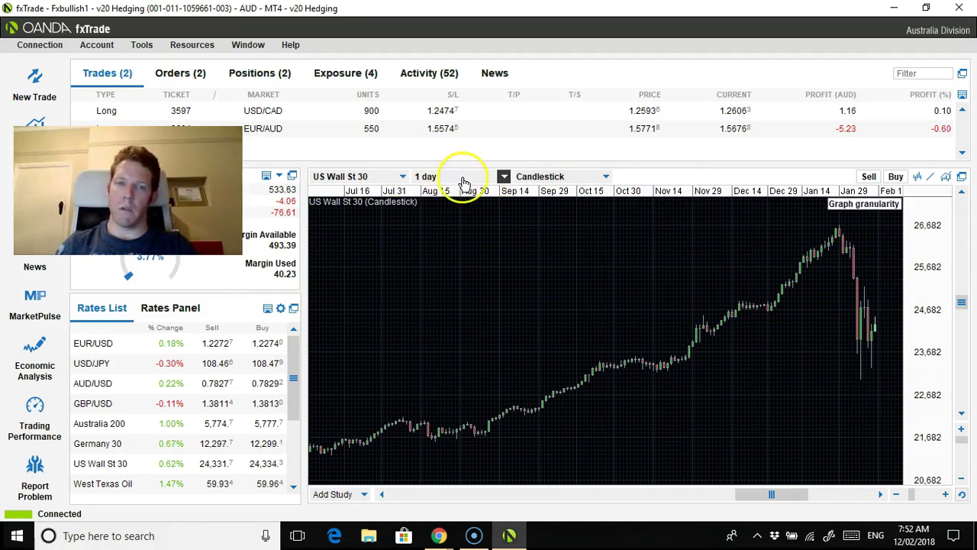
click(504, 177)
click(421, 282)
click(399, 176)
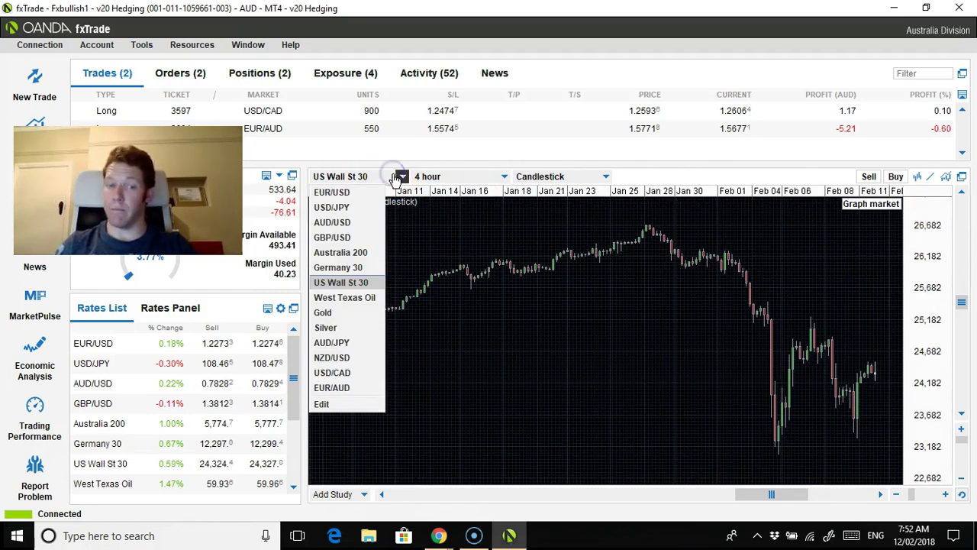
- Chart Silver on daily candles and read its prices around late August
click(363, 326)
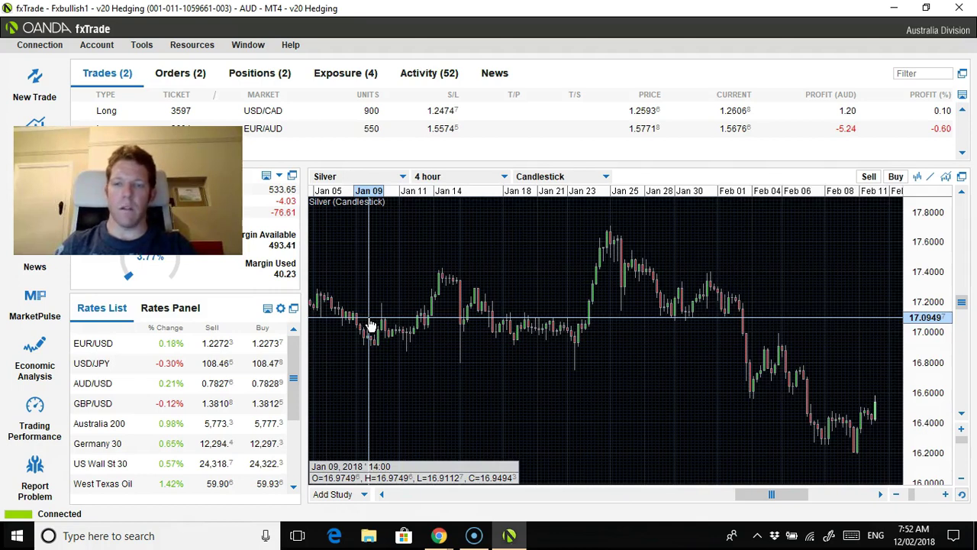
click(455, 176)
click(429, 299)
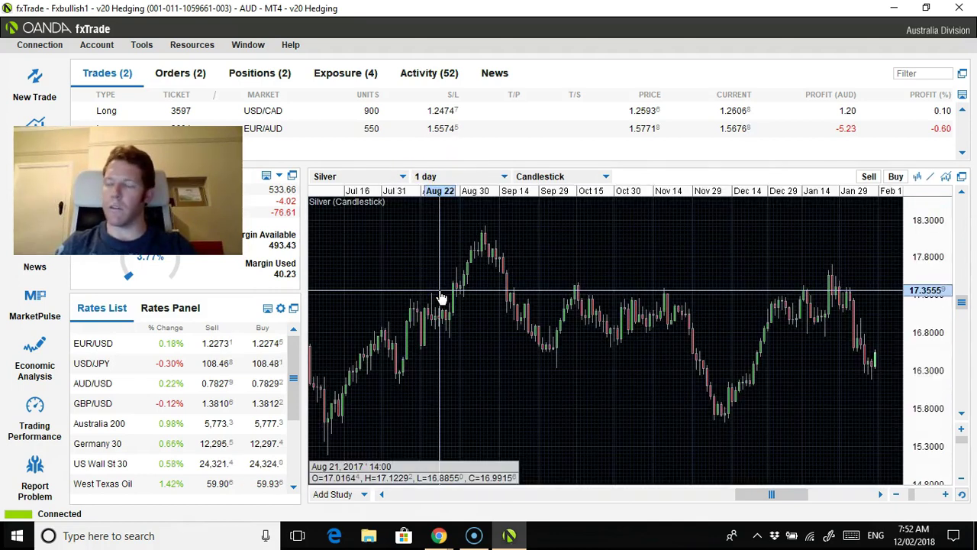
drag(441, 297, 504, 362)
click(476, 406)
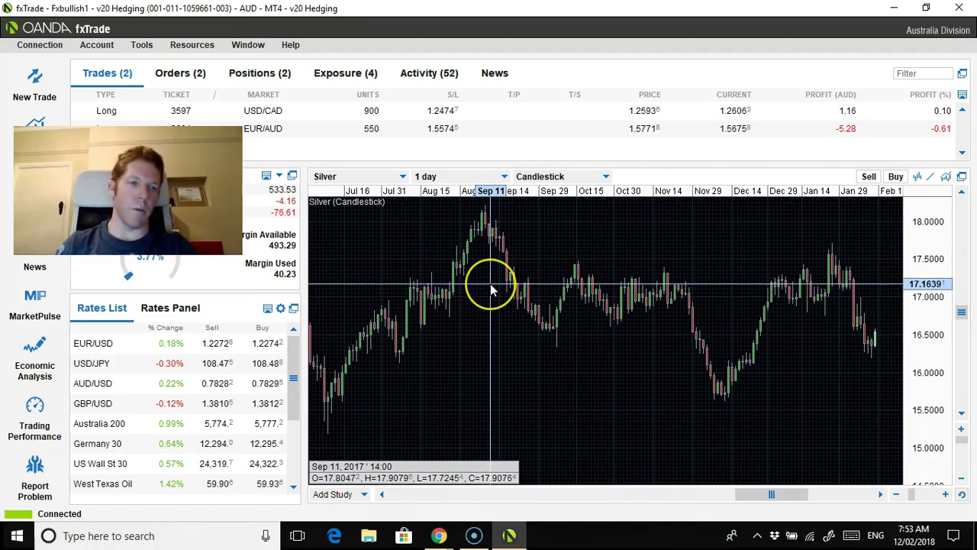
click(435, 248)
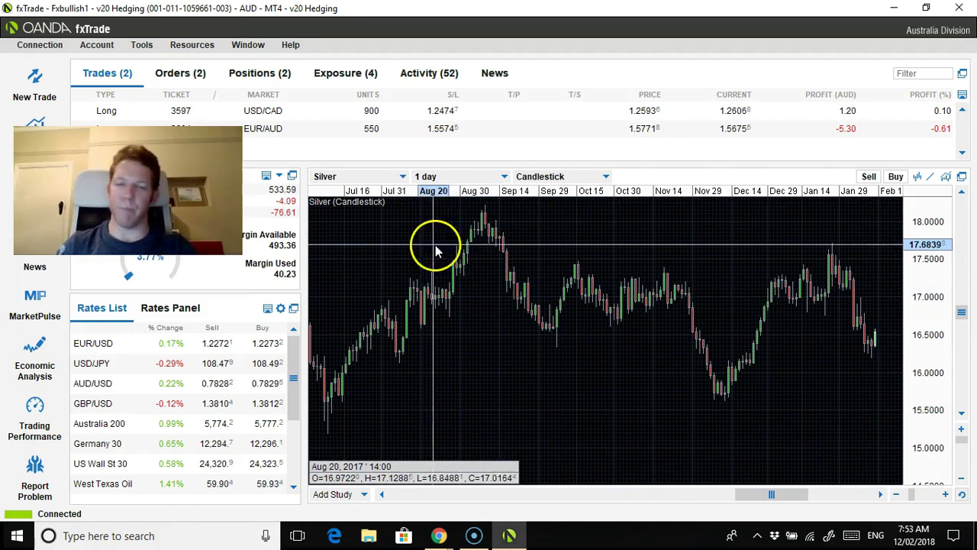
- Switch the chart to Gold and read its daily prices from the July lows
click(400, 177)
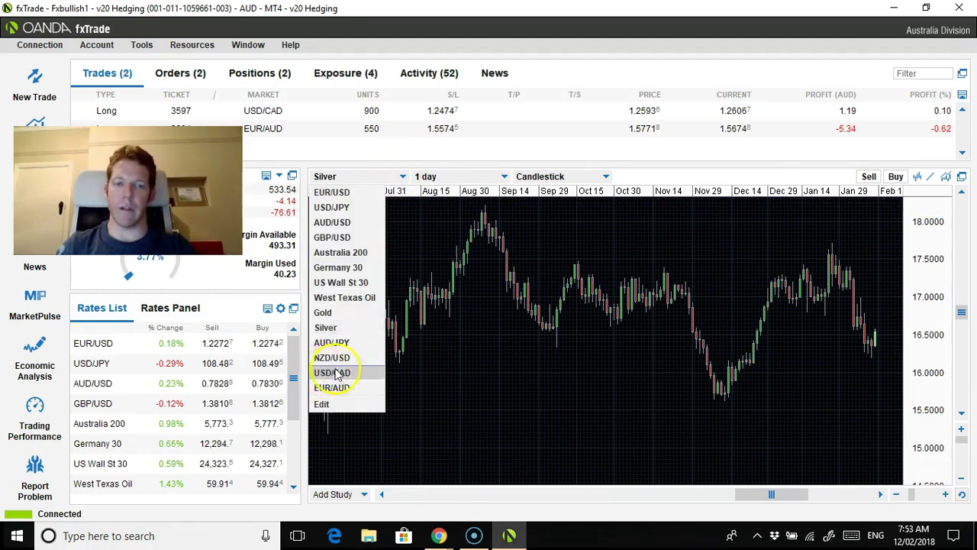
click(336, 313)
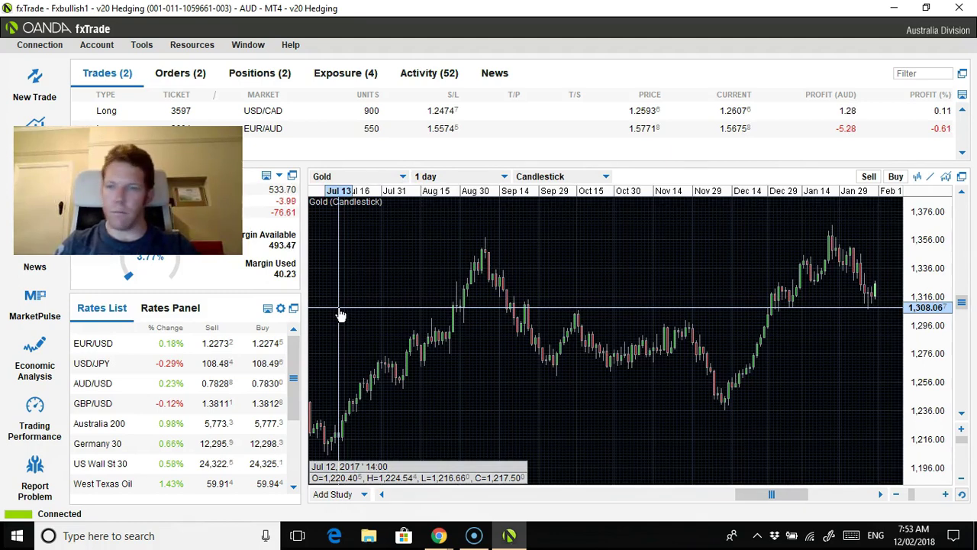
click(341, 306)
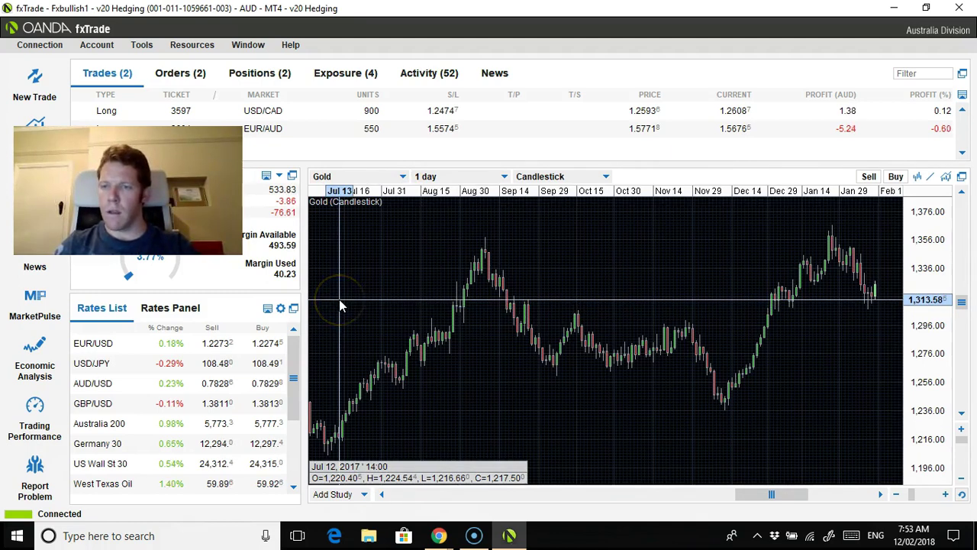
drag(340, 305, 334, 345)
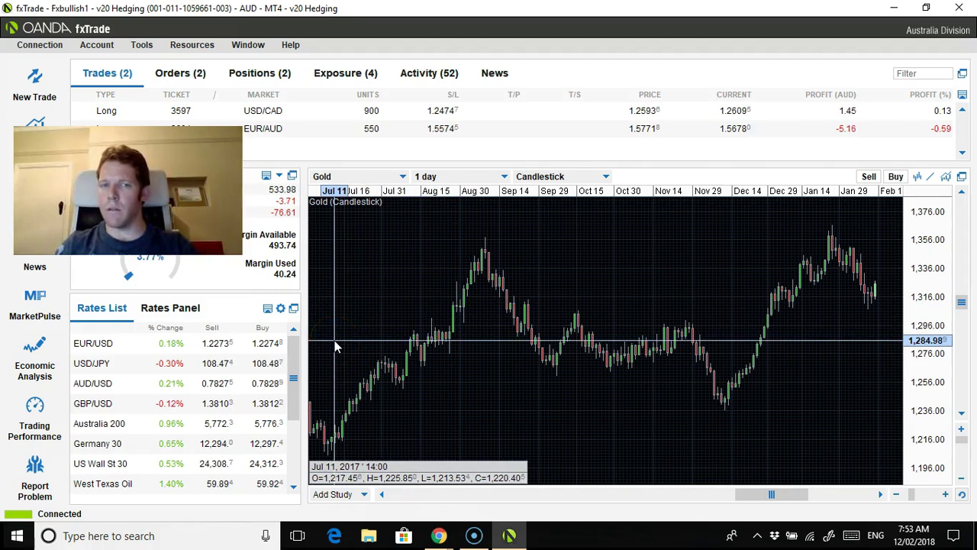
click(403, 177)
click(362, 384)
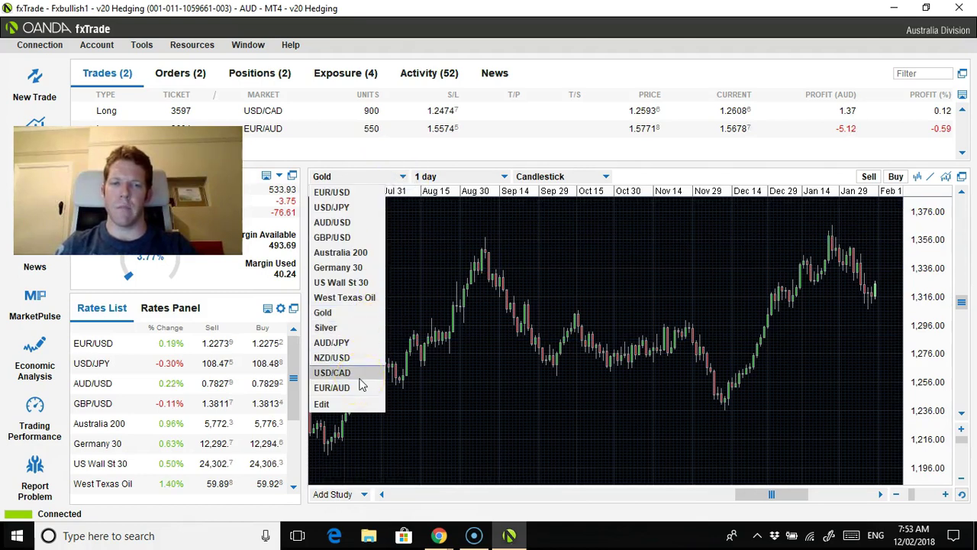
- Chart USD/JPY, read its early-July price, and switch to 4-hour candles
click(345, 208)
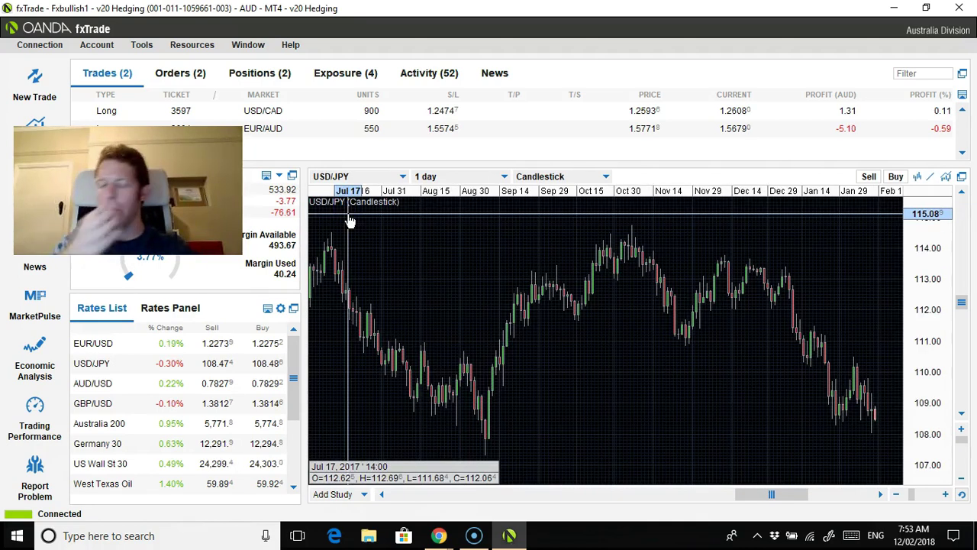
click(333, 219)
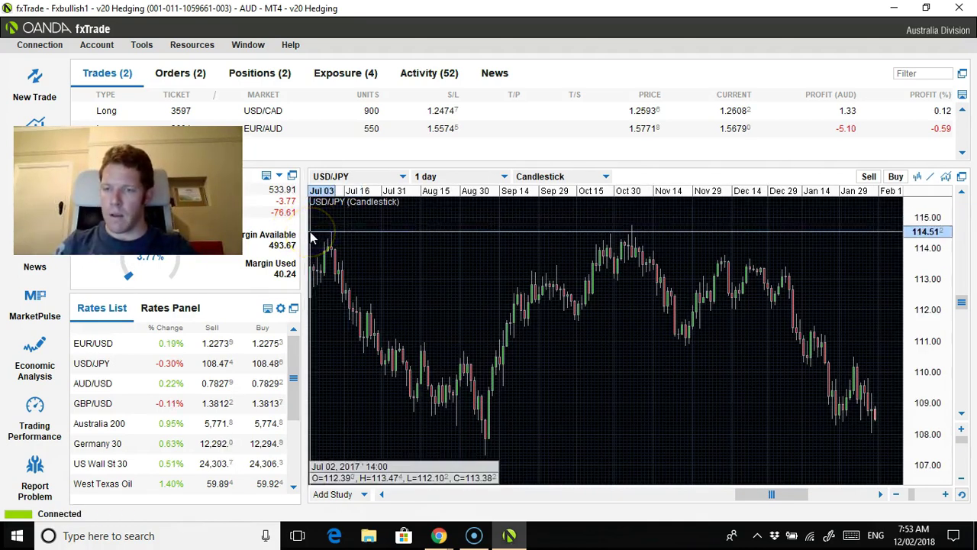
click(477, 177)
click(428, 284)
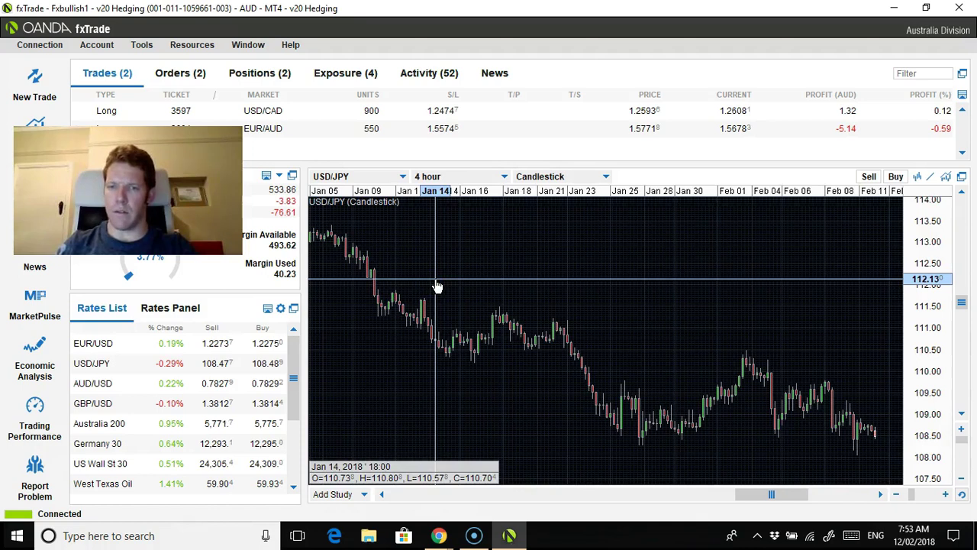
- Switch to EUR/USD and inspect the Jan 09 14:00 candle near the lows
click(402, 176)
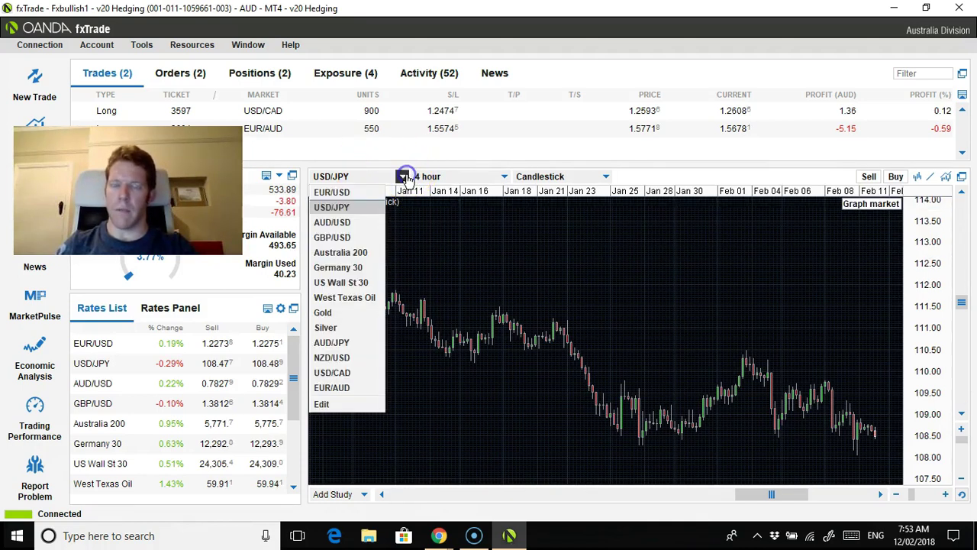
click(372, 192)
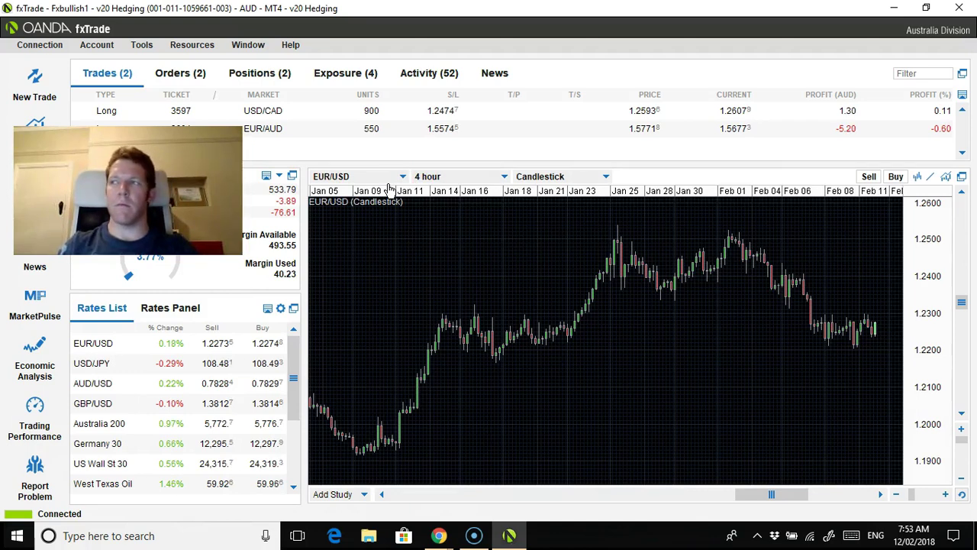
drag(370, 200, 360, 306)
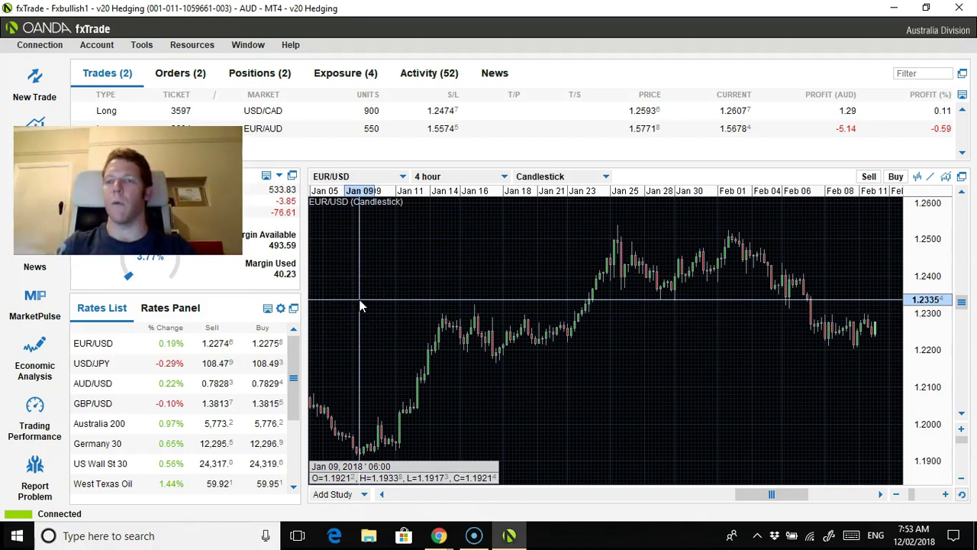
drag(360, 303, 373, 300)
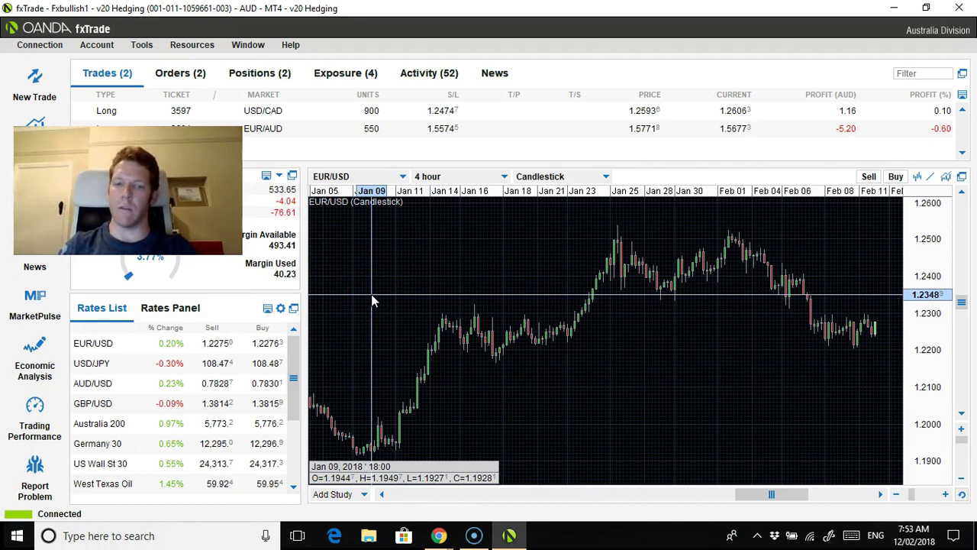
click(366, 302)
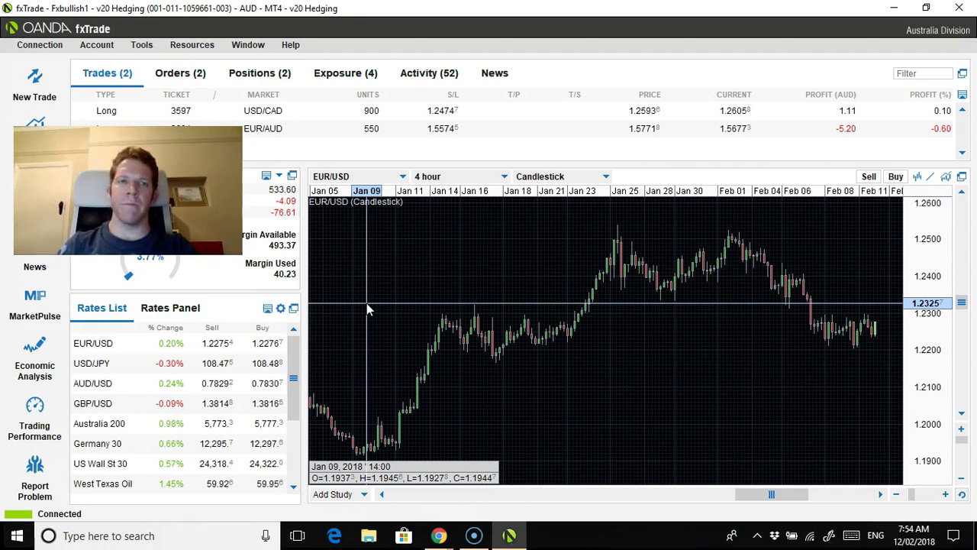
click(361, 296)
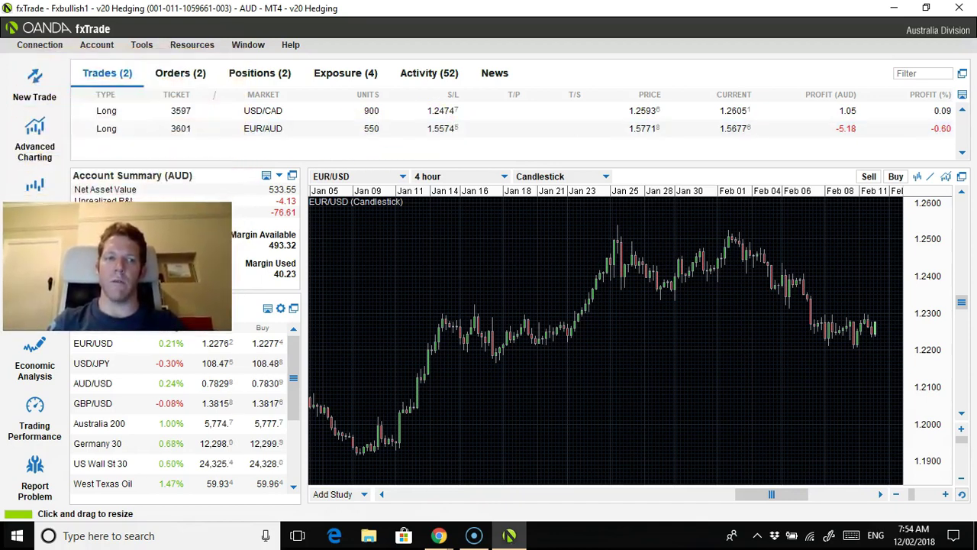
click(120, 130)
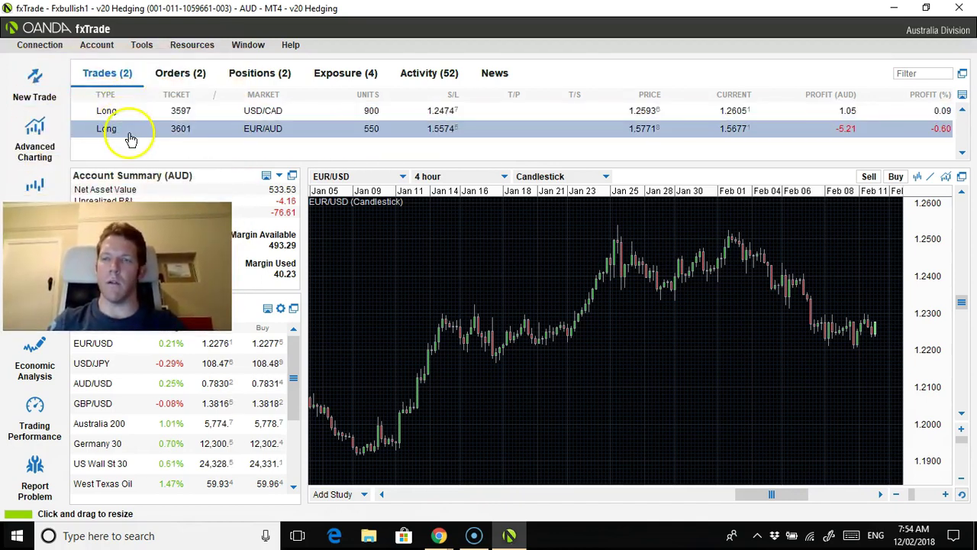
click(137, 113)
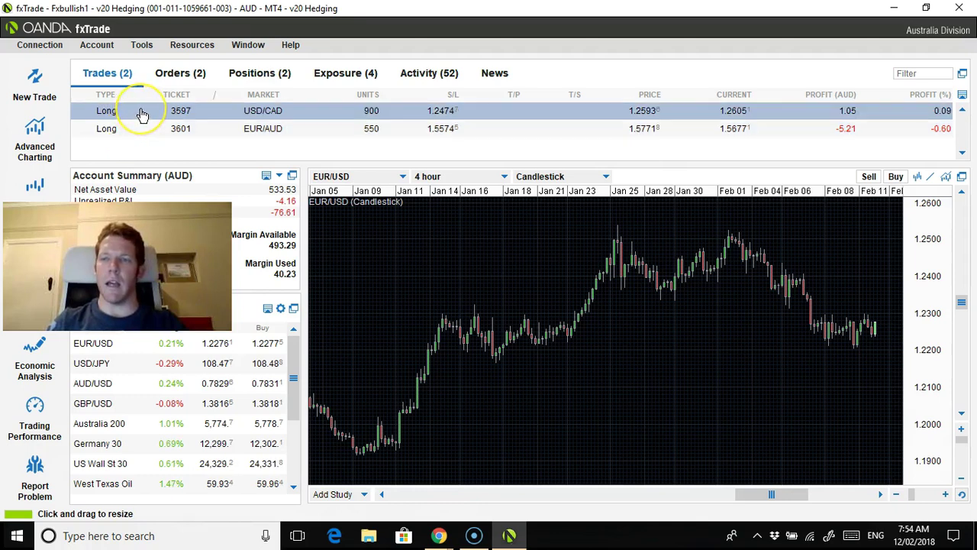
click(24, 413)
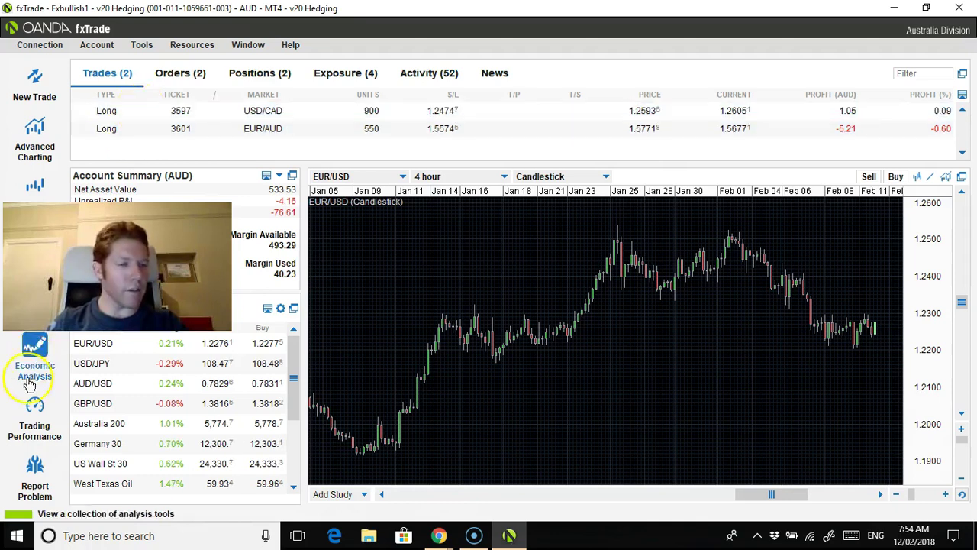